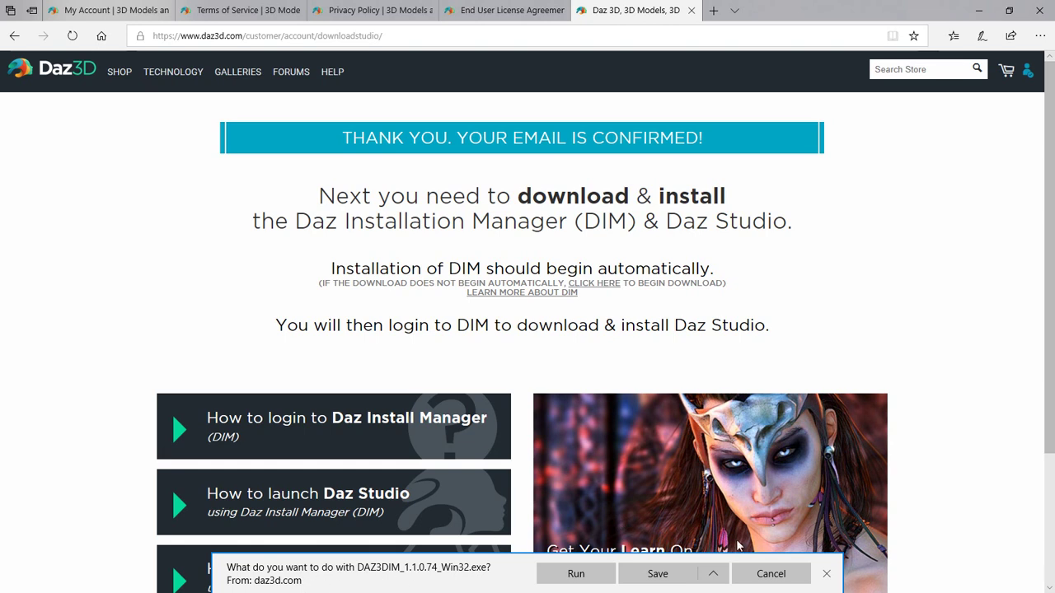
Save the DAZ3DIM_1.1.0.74_Win32.exe installer to the Desktop and dismiss the download notification.
left_click(711, 574)
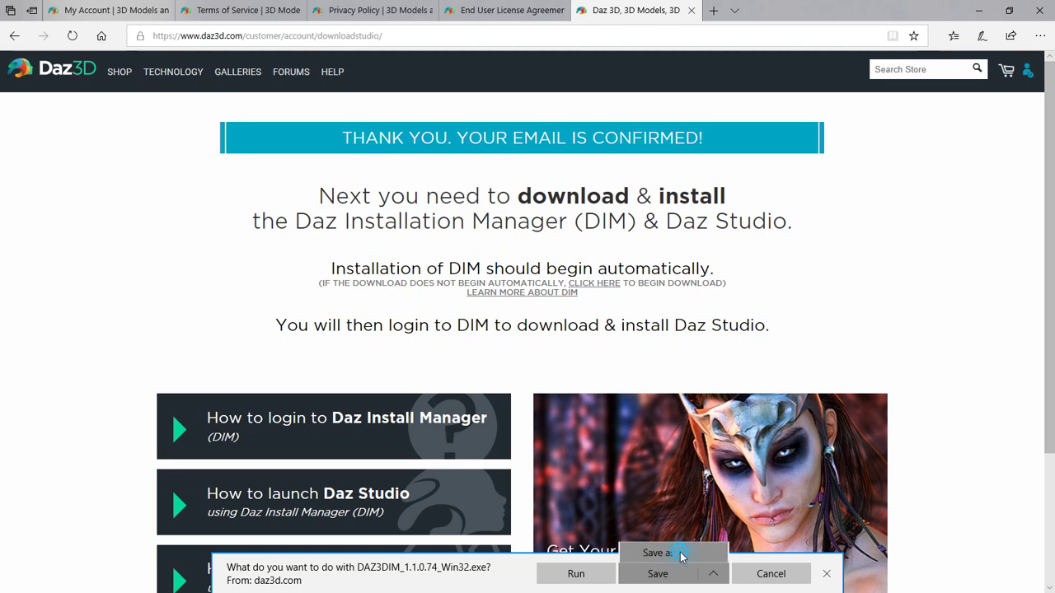
left_click(681, 556)
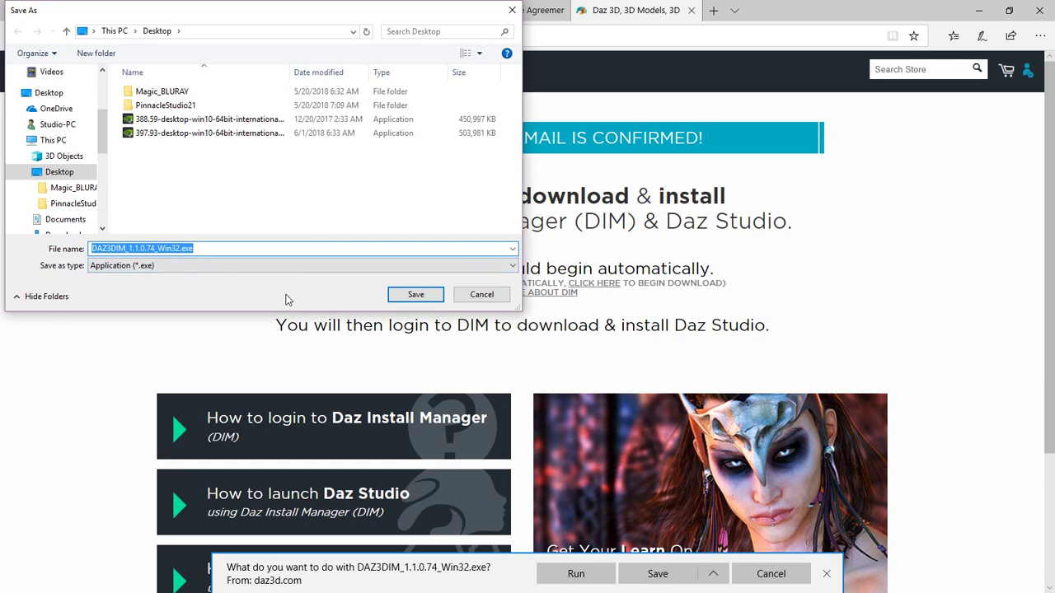
left_click(415, 294)
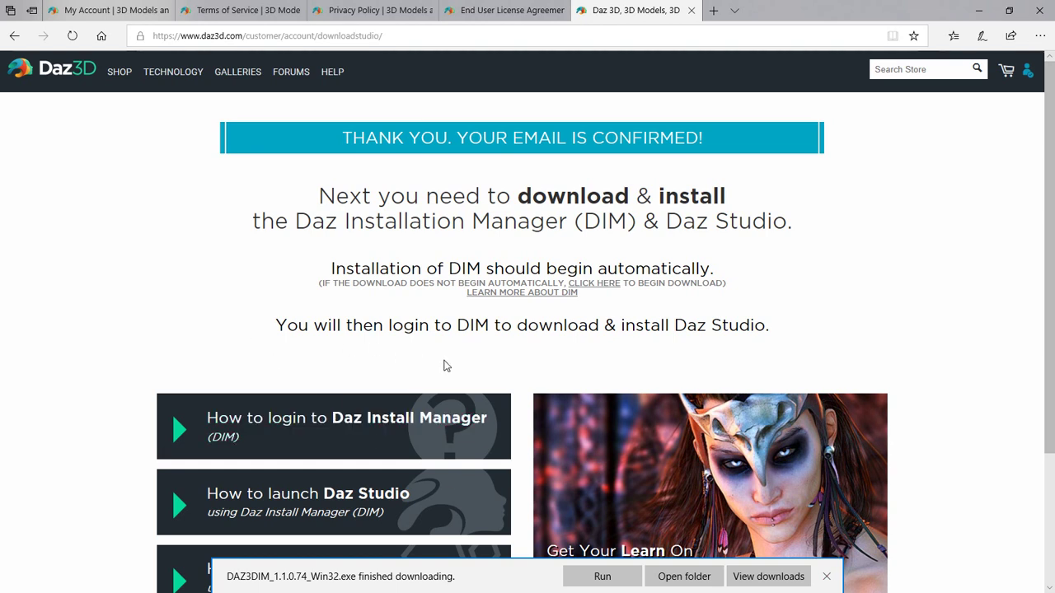
left_click(828, 577)
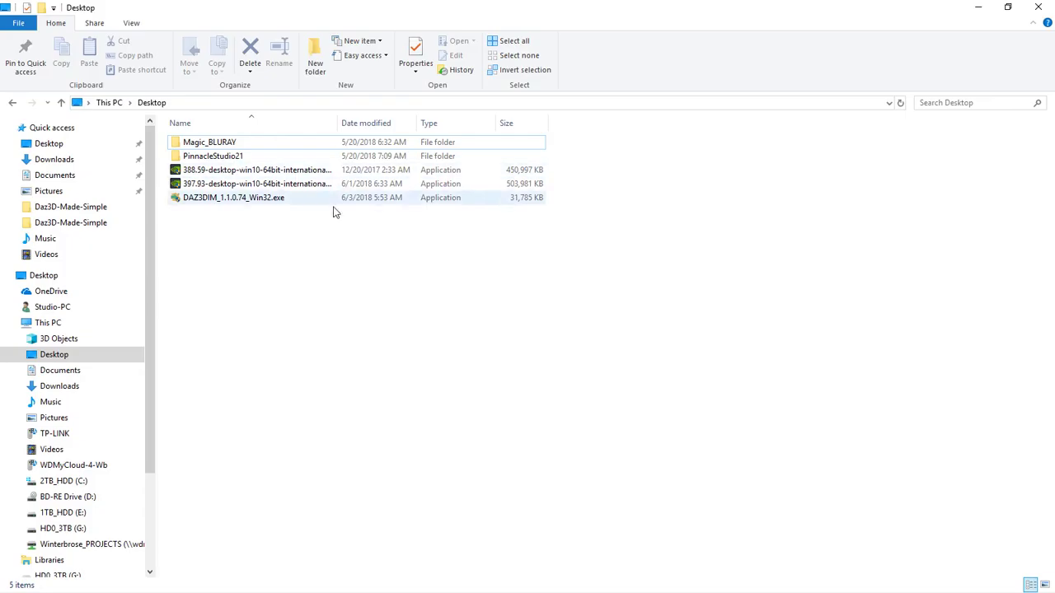
Run DAZ3DIM_1.1.0.74_Win32.exe from the Desktop, choosing to install anyway, and accept the setup's license agreement.
double_click(236, 198)
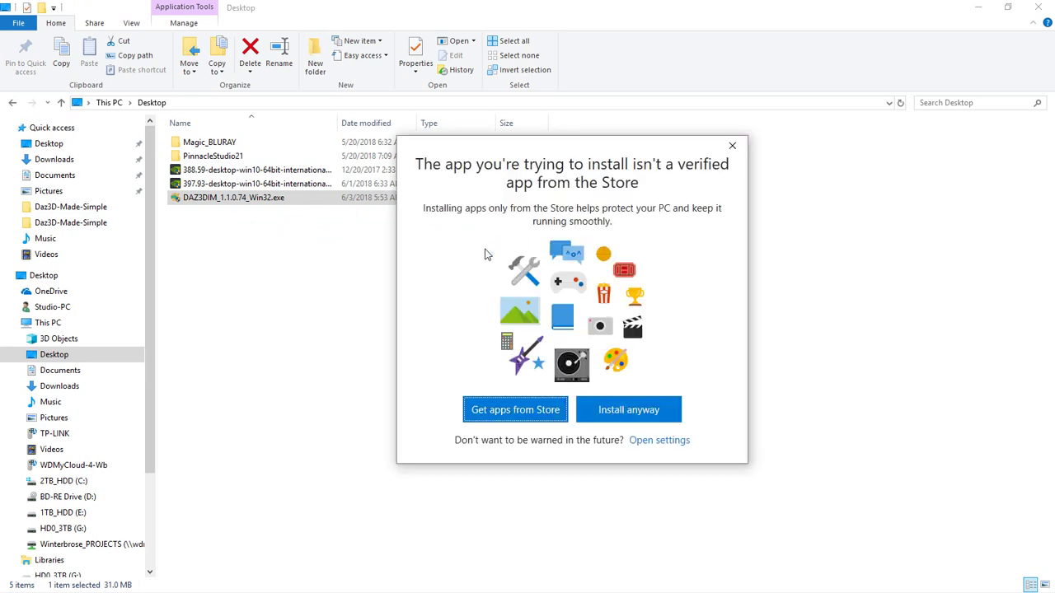
left_click(615, 405)
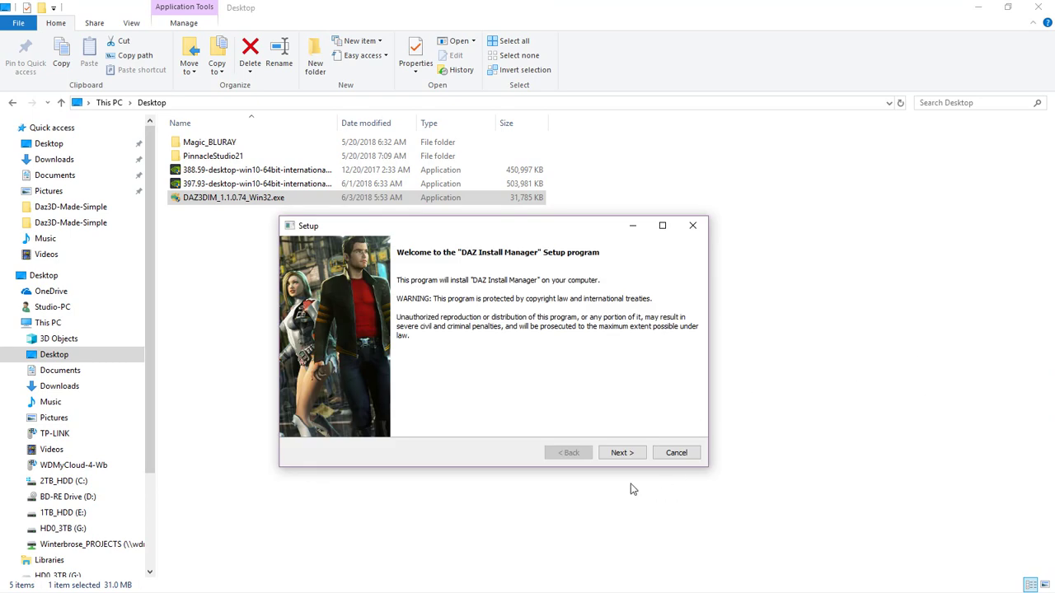
left_click(623, 453)
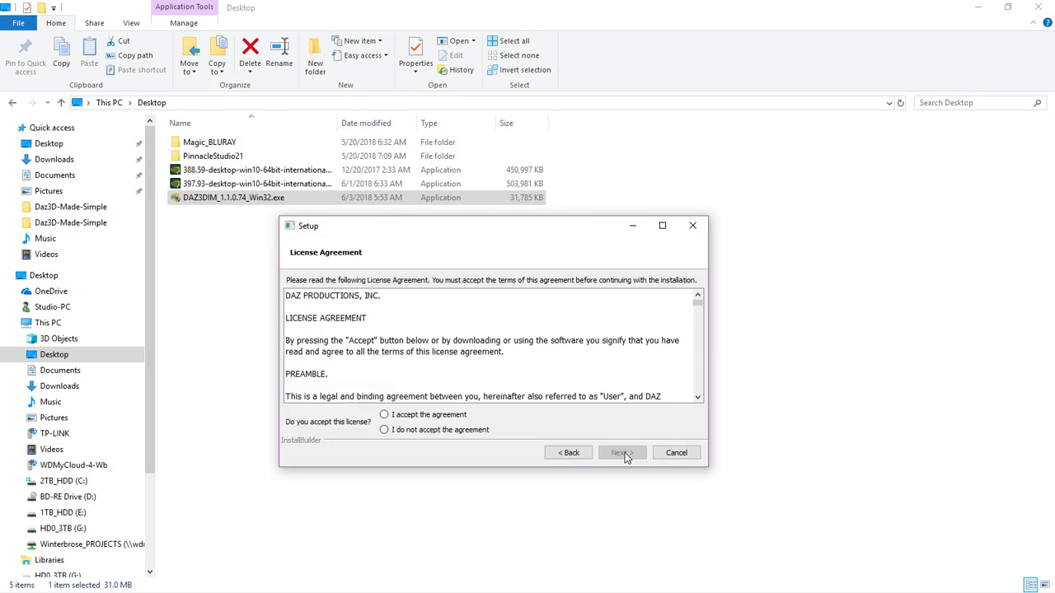
left_click(384, 415)
mouse_move(698, 302)
left_mouse_down()
mouse_move(699, 400)
mouse_move(698, 301)
left_mouse_up()
left_click(616, 454)
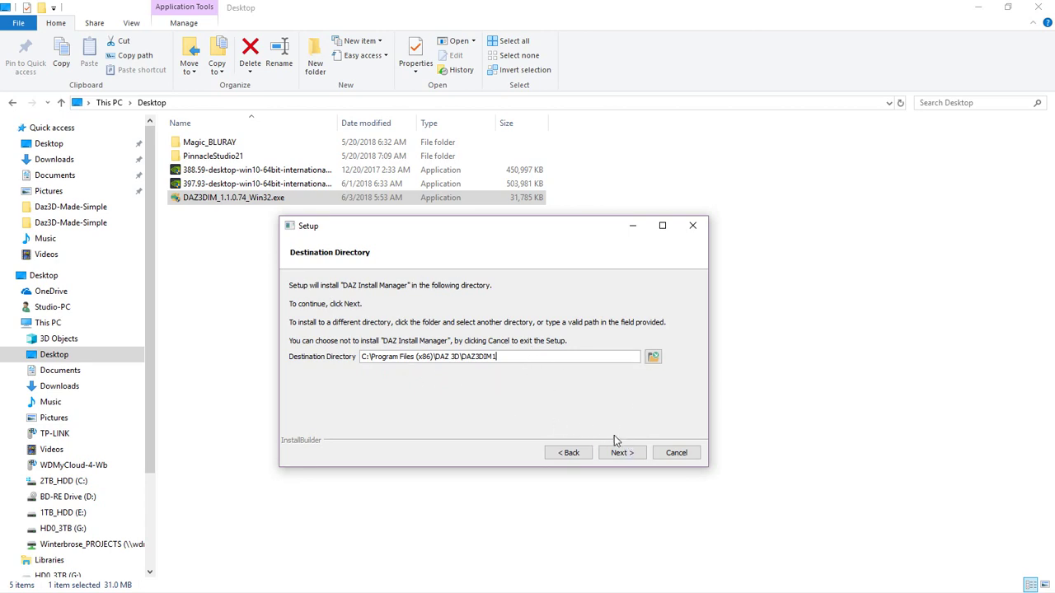
Install DAZ Install Manager in C:\Program Files (x86)\DAZ 3D\DAZ3DIM1 and finish the setup with Launch DAZ Install Manager enabled.
left_click_drag(471, 229, 464, 240)
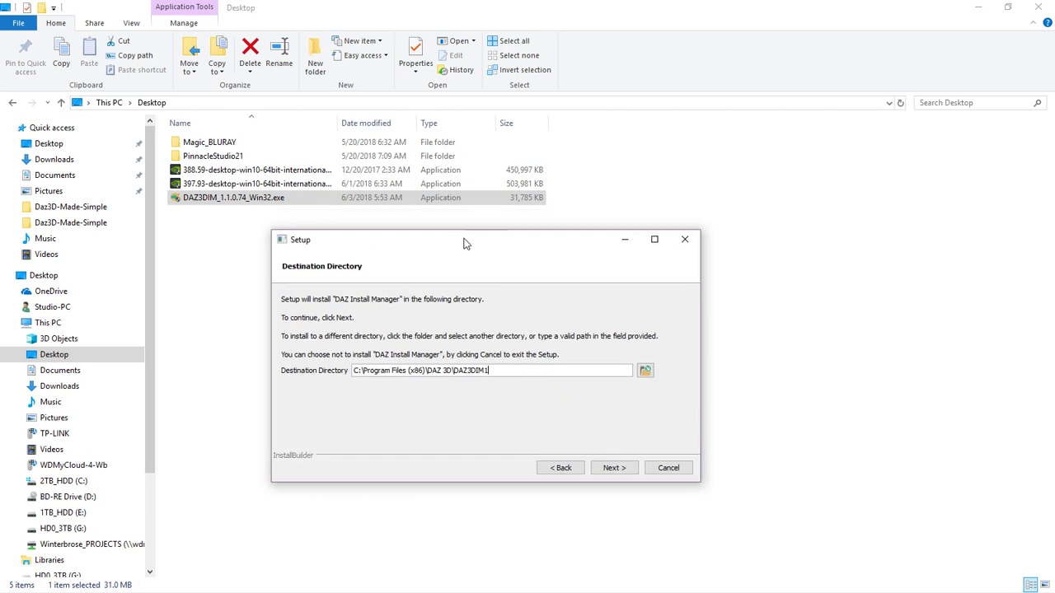
left_click(610, 466)
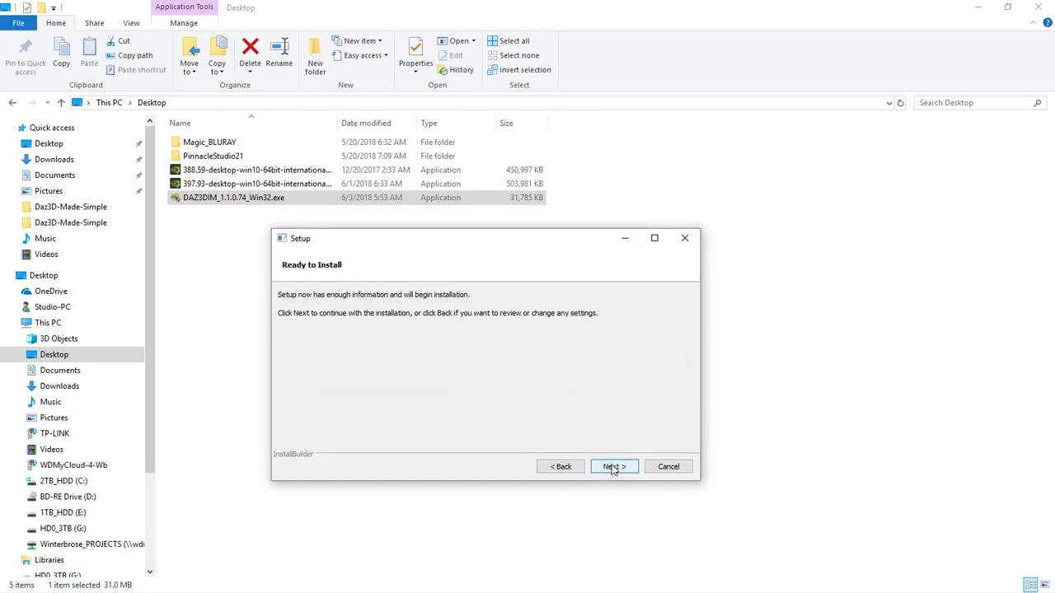
left_click(613, 467)
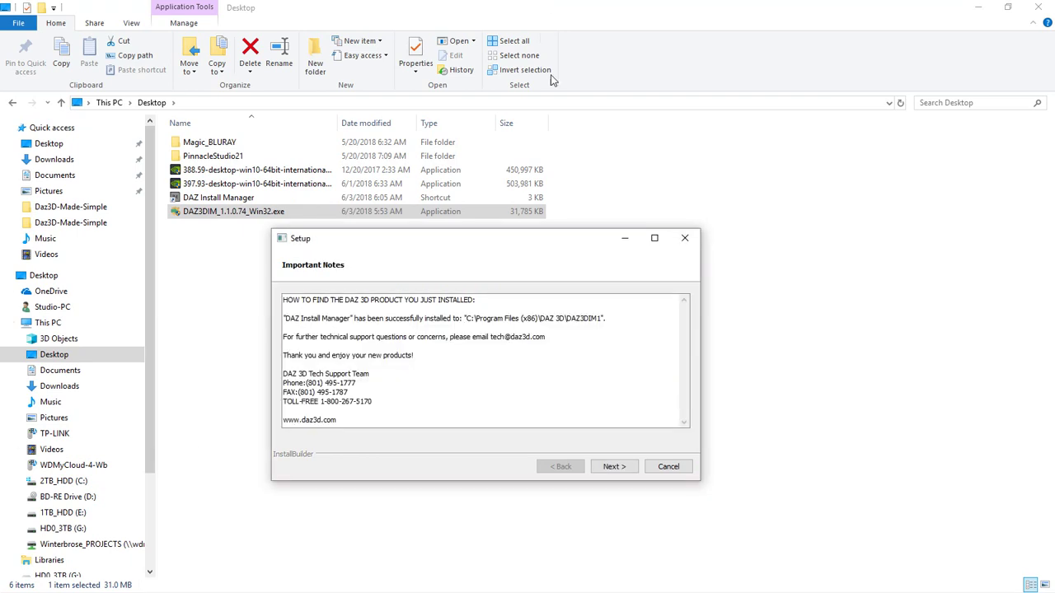
left_click(613, 466)
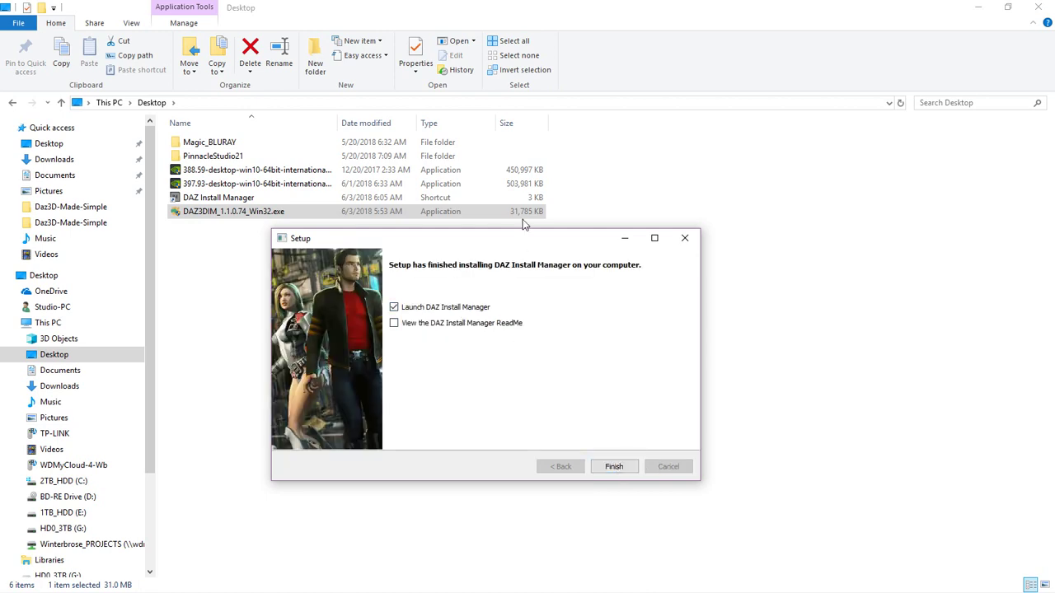
left_click_drag(524, 243, 572, 251)
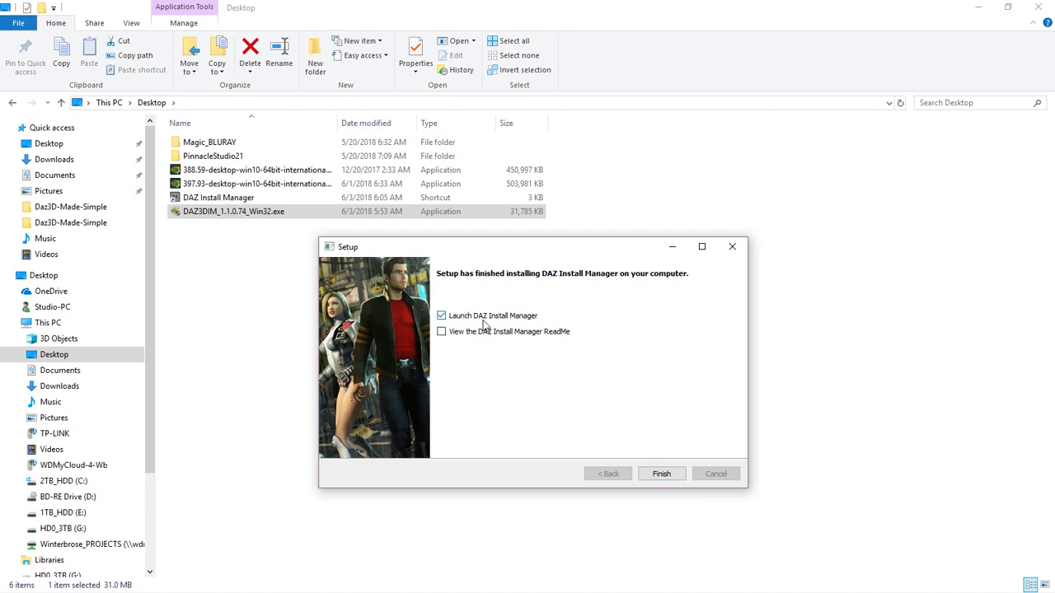
left_click(664, 475)
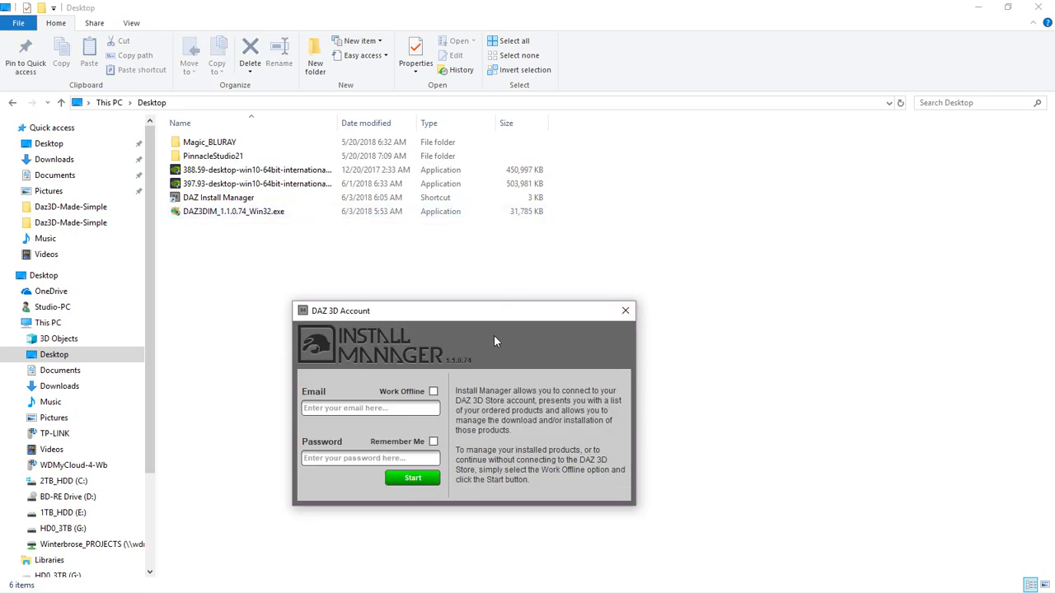
Agree to the automatic download and installation of DAZ Studio Pro, Hexagon and the Genesis Content System.
left_click_drag(514, 315, 511, 269)
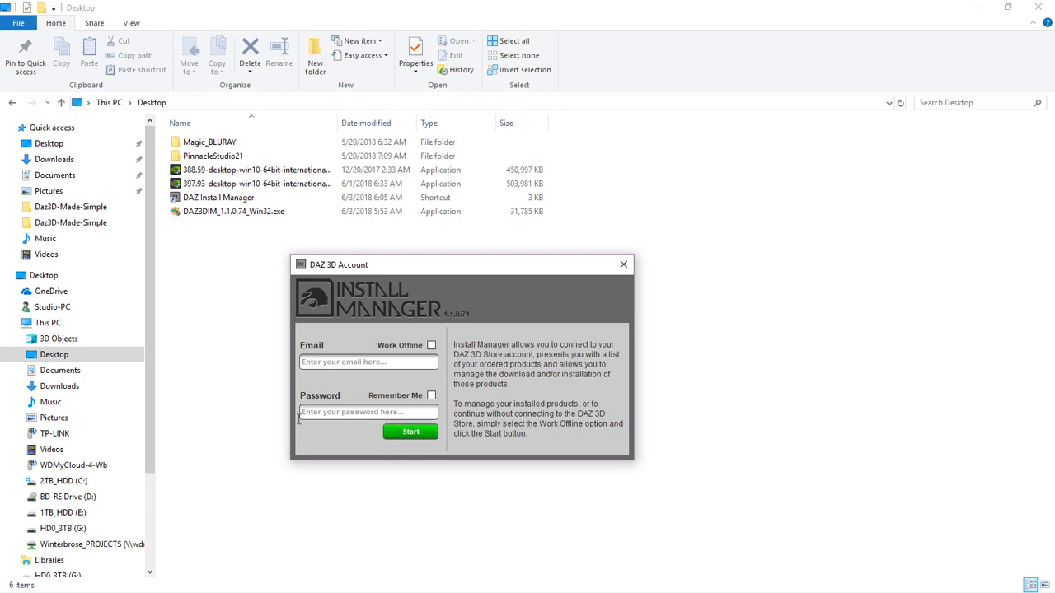
left_click_drag(497, 263, 522, 262)
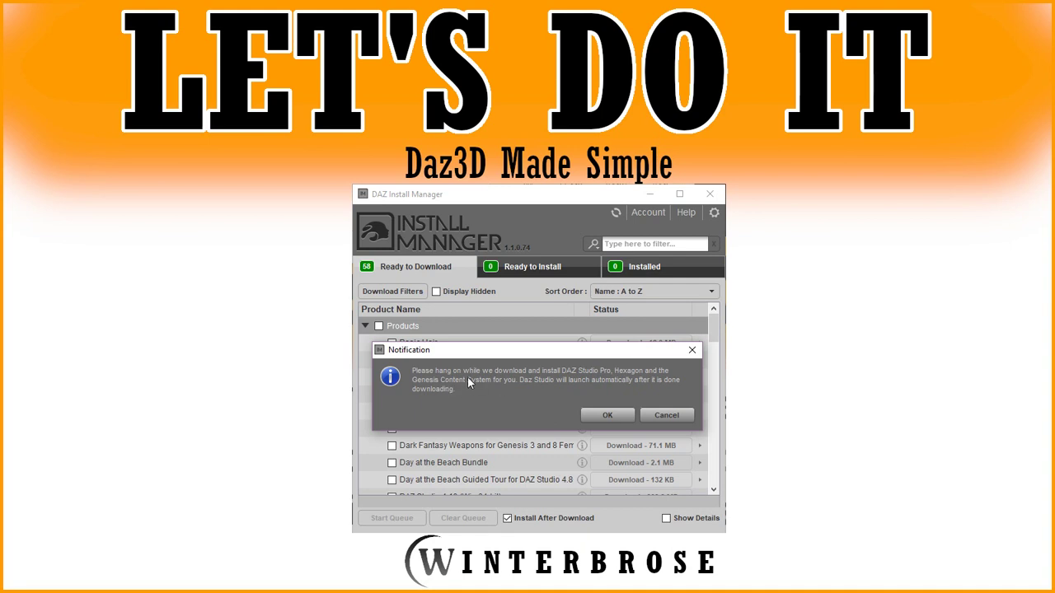
left_click(595, 414)
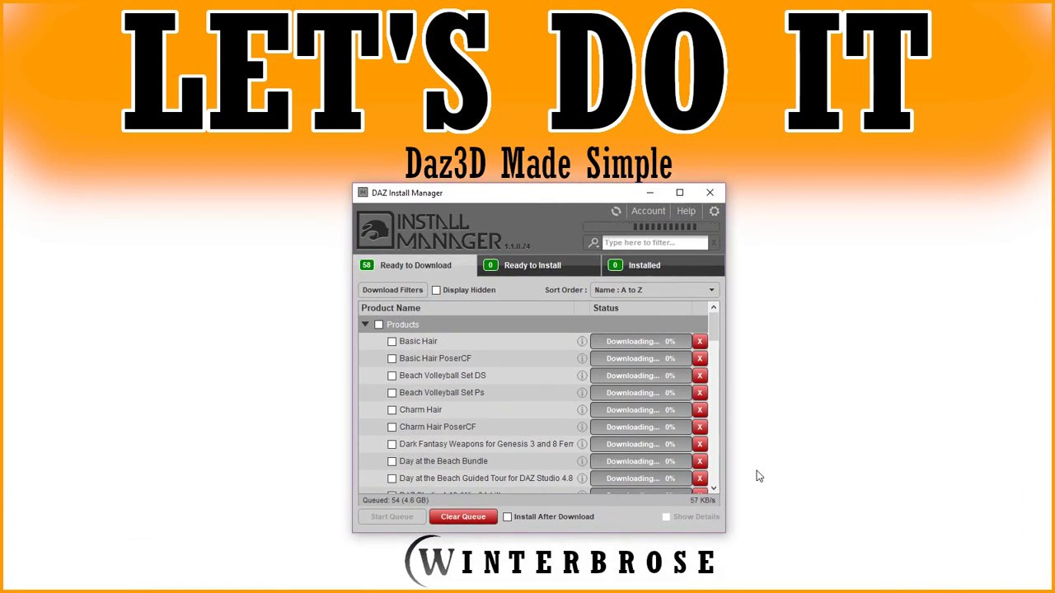
Maximize the Install Manager window, sort the downloads by Status : Busy First and review the queued products.
left_click(682, 193)
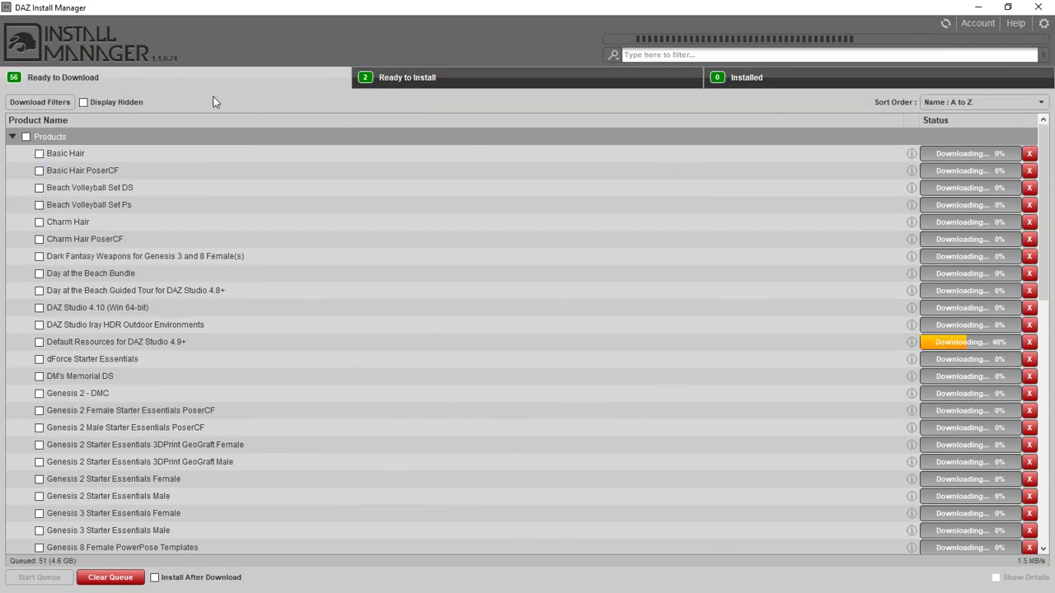
left_click(969, 103)
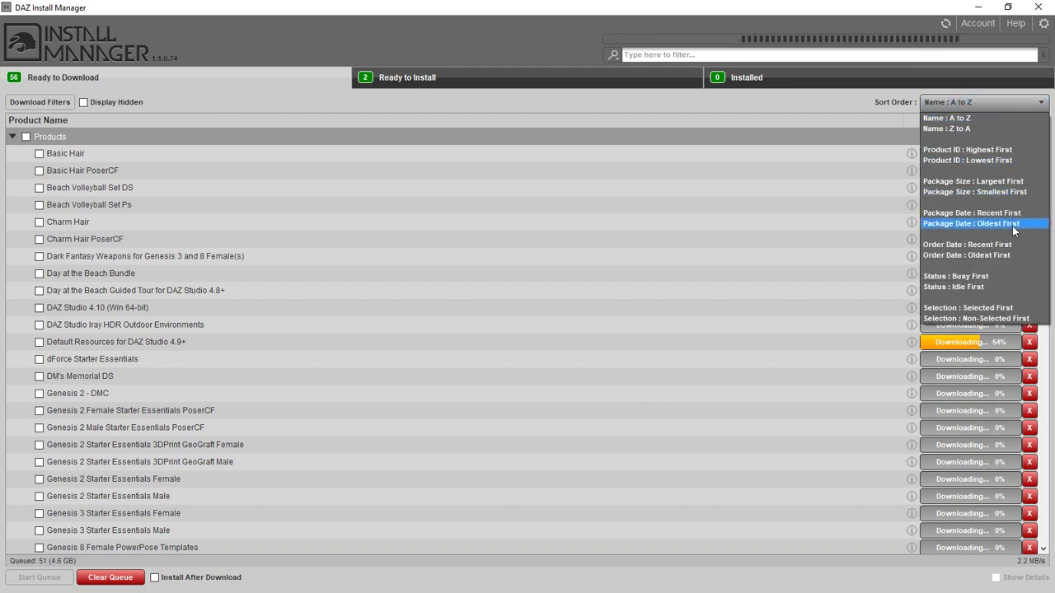
left_click(965, 277)
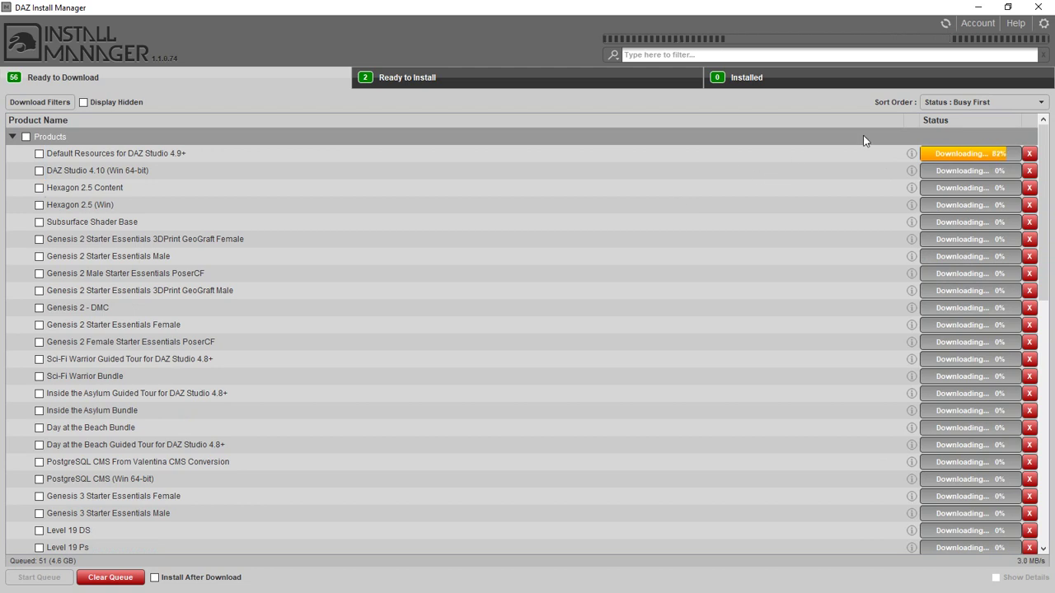
scroll(666, 352, "down", 7)
scroll(667, 338, "down", 4)
scroll(151, 436, "up", 12)
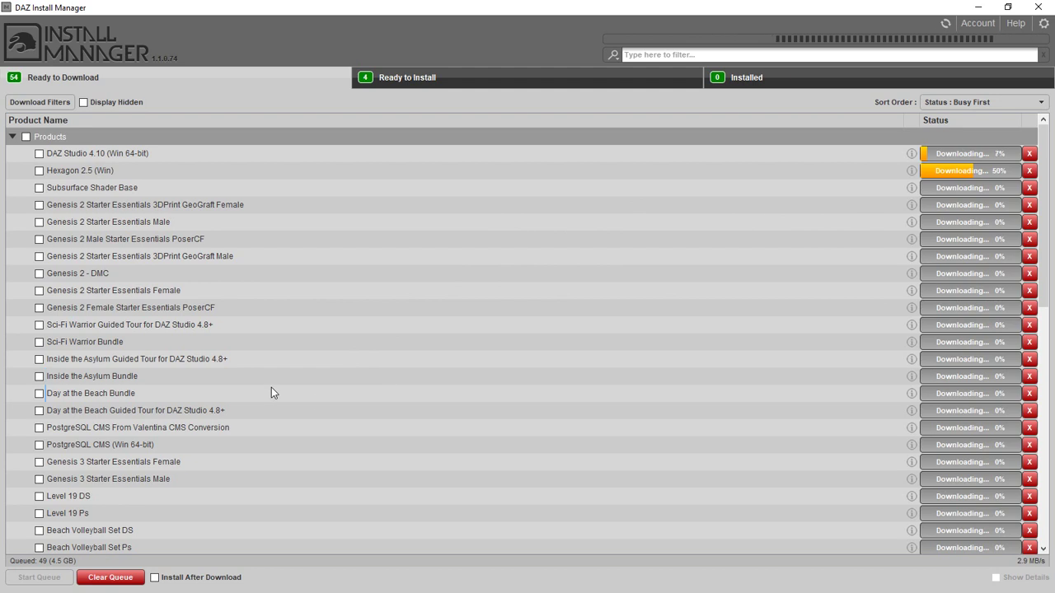
mouse_move(271, 389)
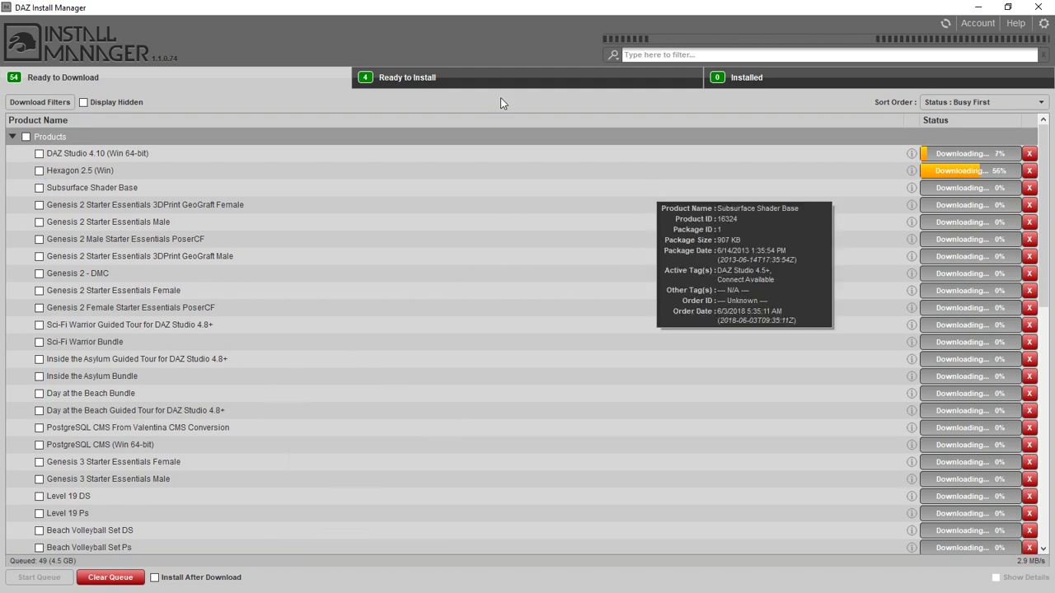
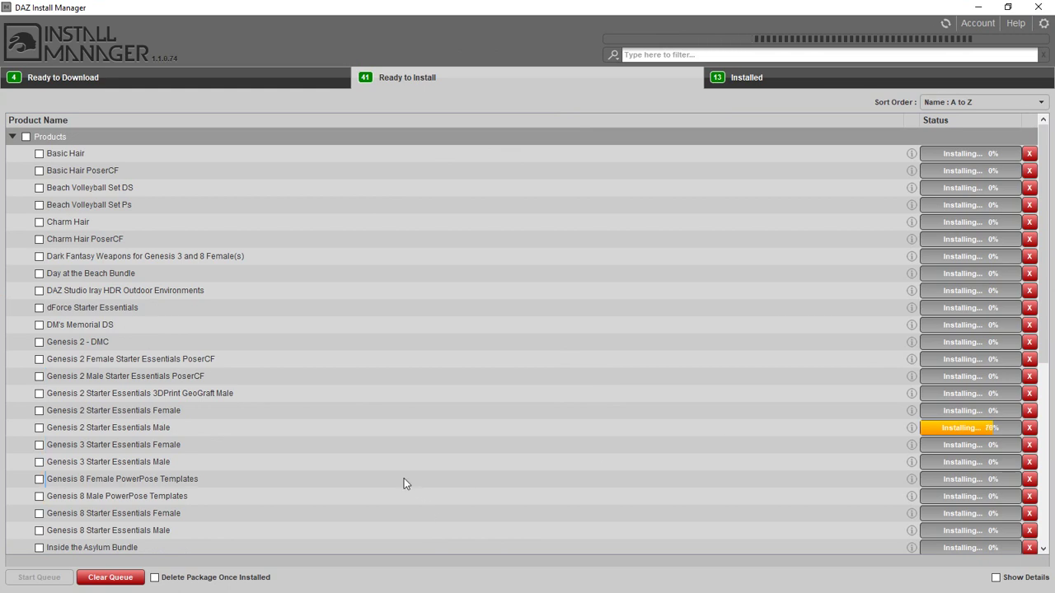
Examine the product lists for packages being installed, already installed and still ready to download.
scroll(314, 379, "down", 2)
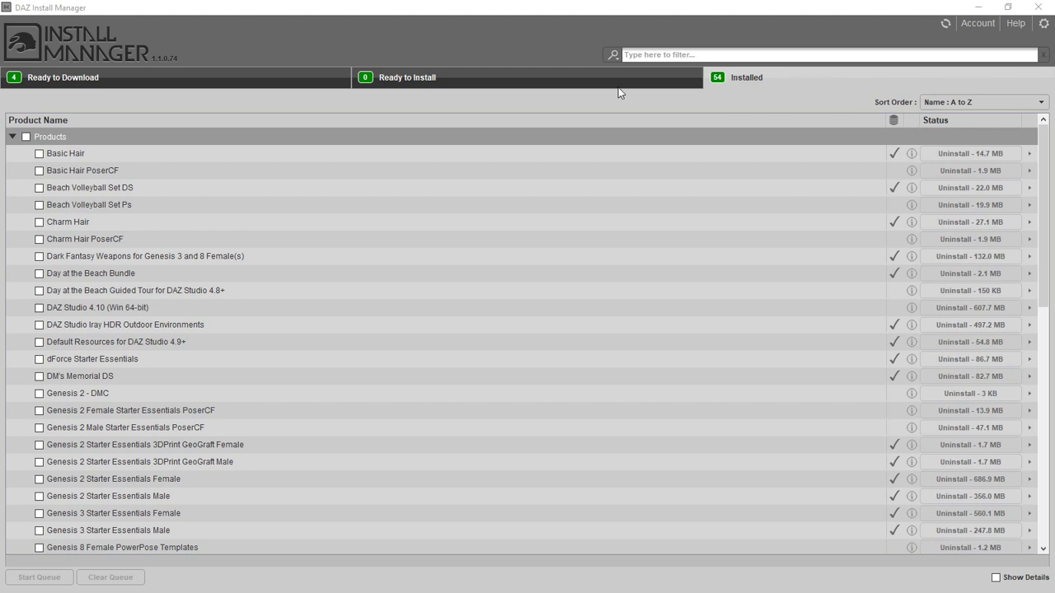
scroll(575, 166, "down", 10)
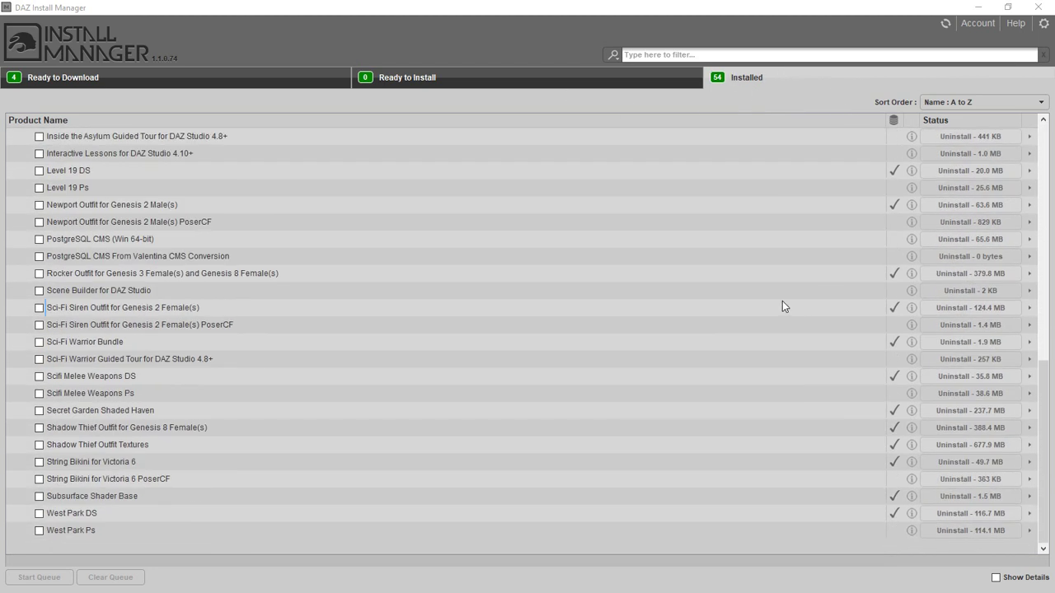
scroll(784, 303, "up", 4)
left_click(136, 77)
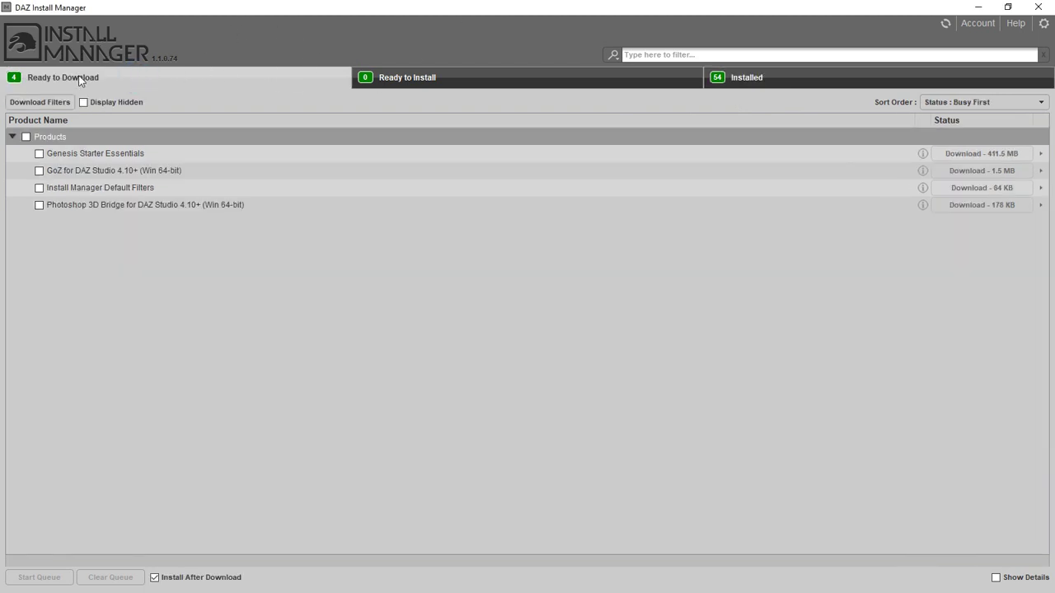
left_click(464, 82)
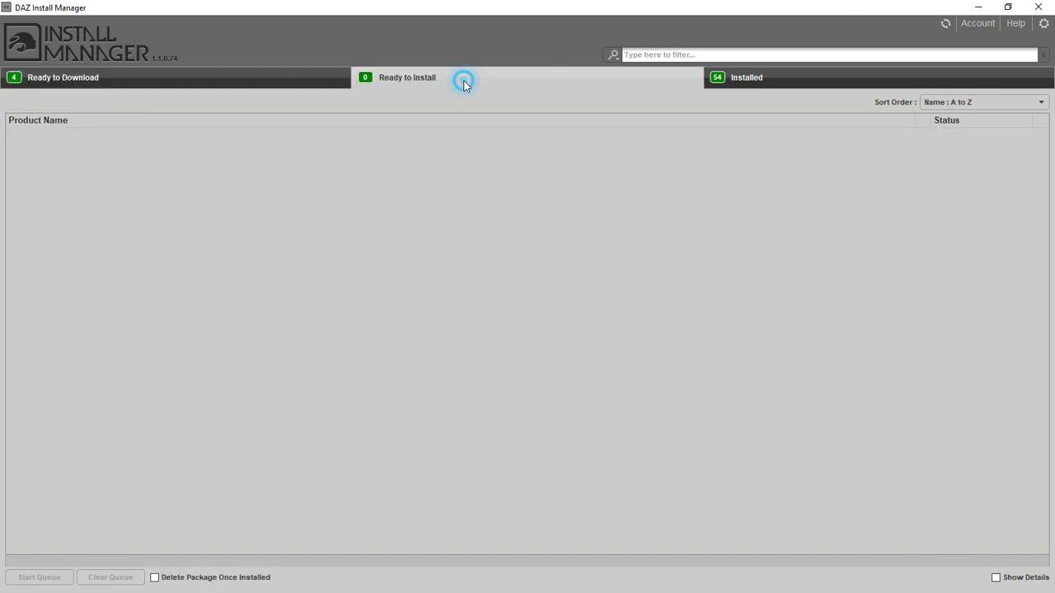
left_click(787, 76)
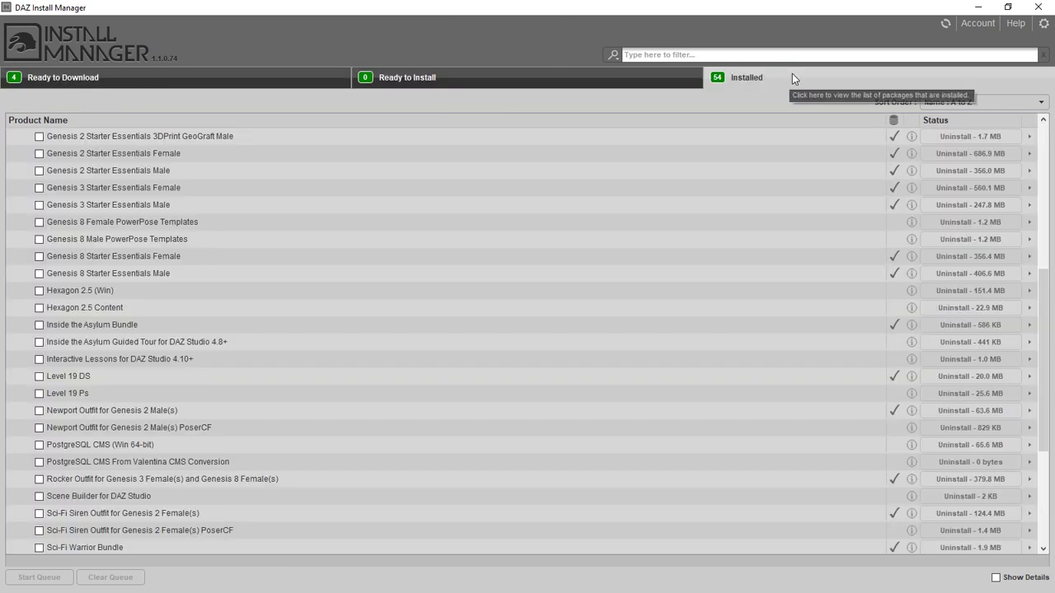
Select Genesis Starter Essentials among the packages ready to download and start its download with Install After Download enabled.
left_click(227, 80)
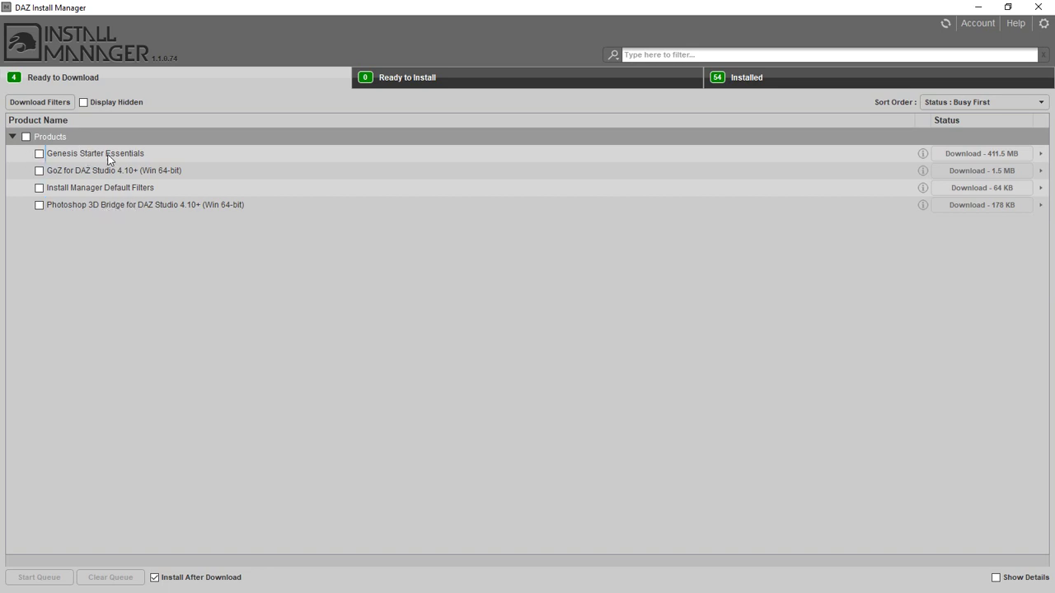
left_click(40, 153)
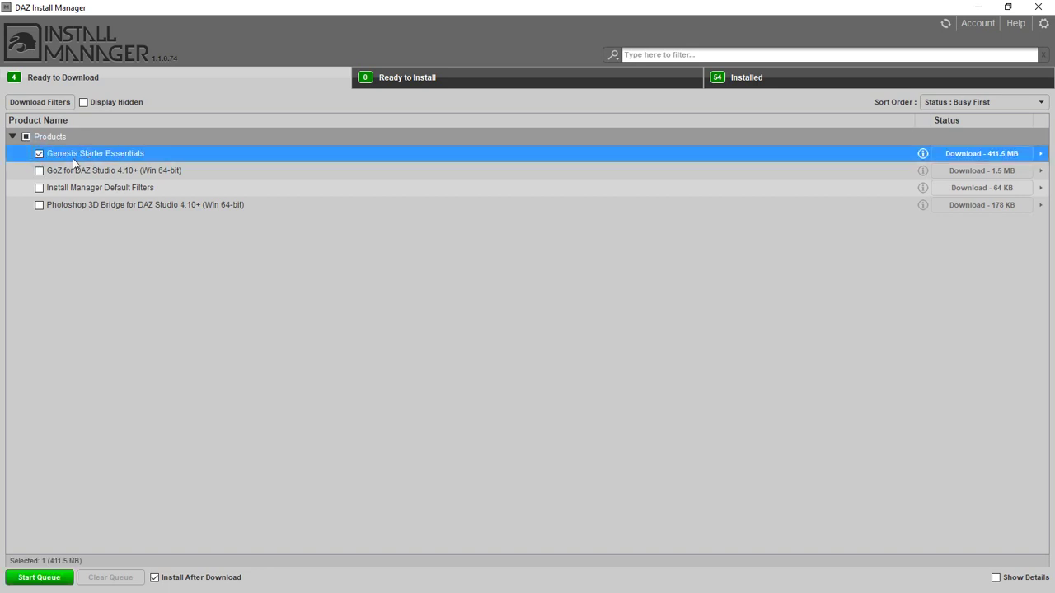
left_click(66, 576)
left_click(25, 577)
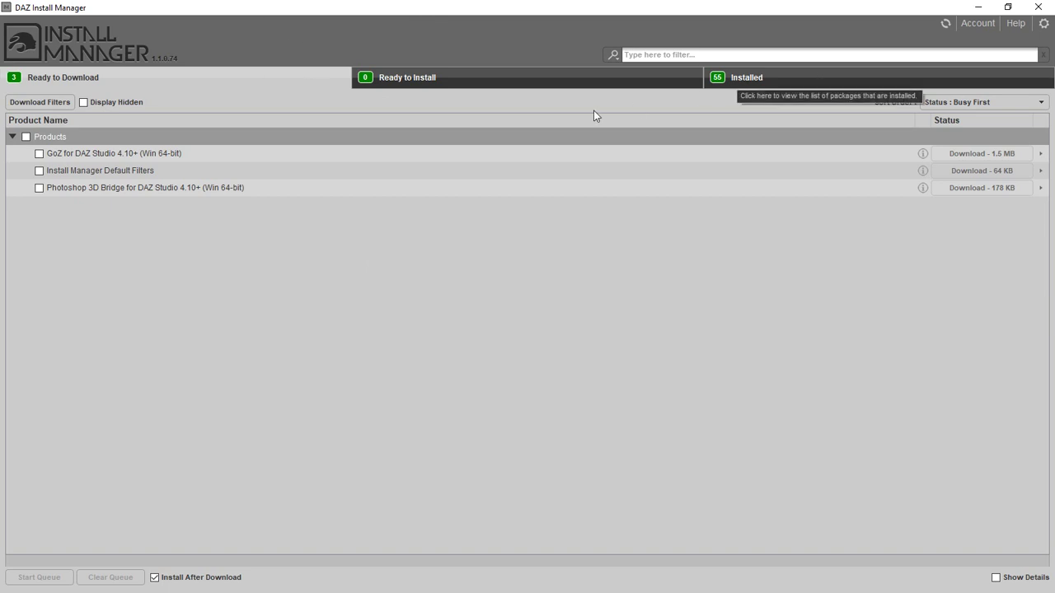
Review the packages left to download, the Install After Download option and the list of packages ready to install.
left_click(72, 81)
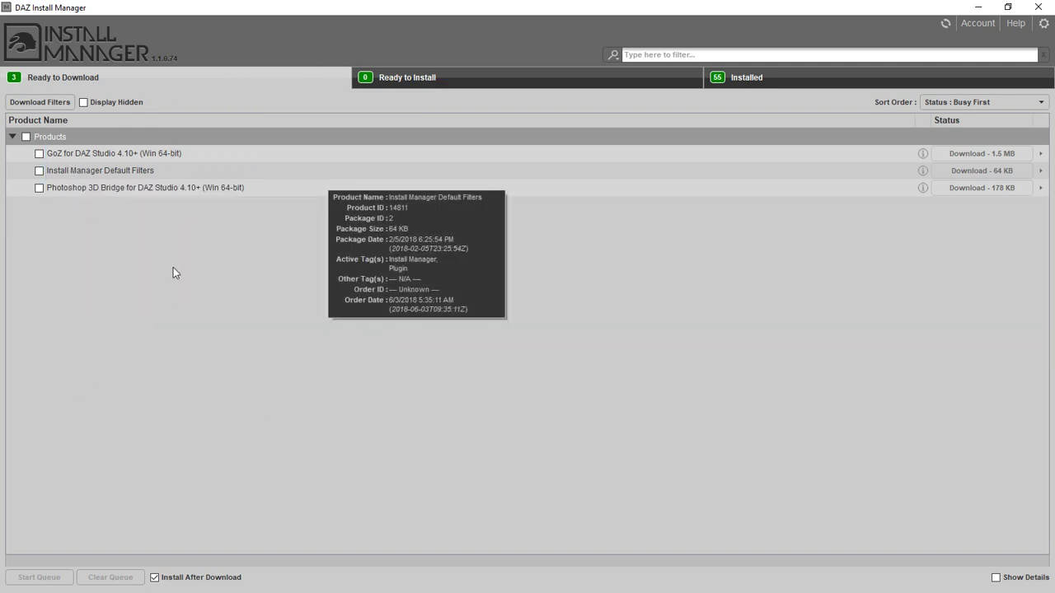
left_click(448, 74)
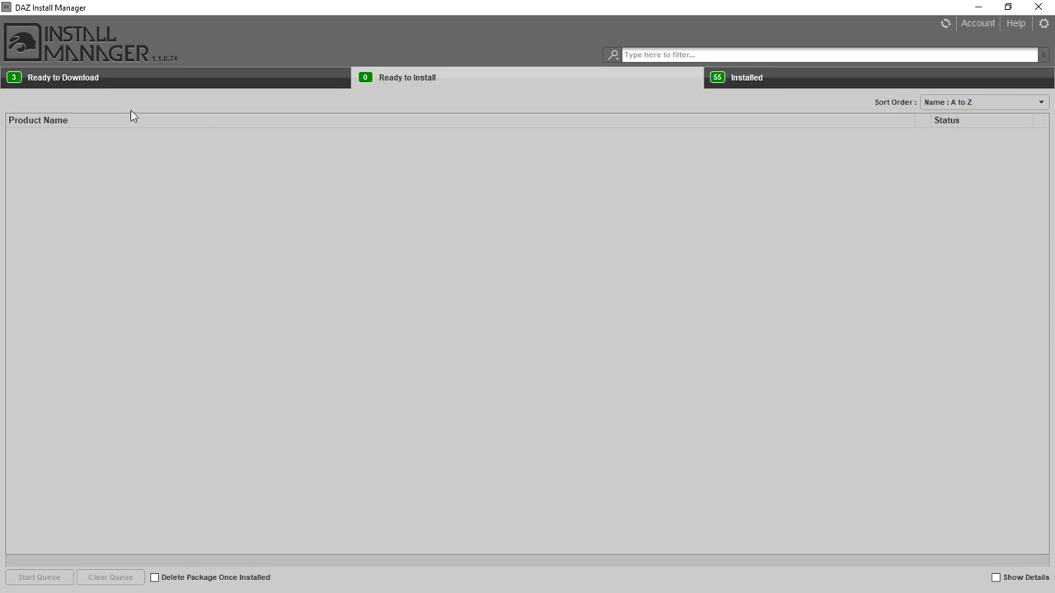
left_click(267, 80)
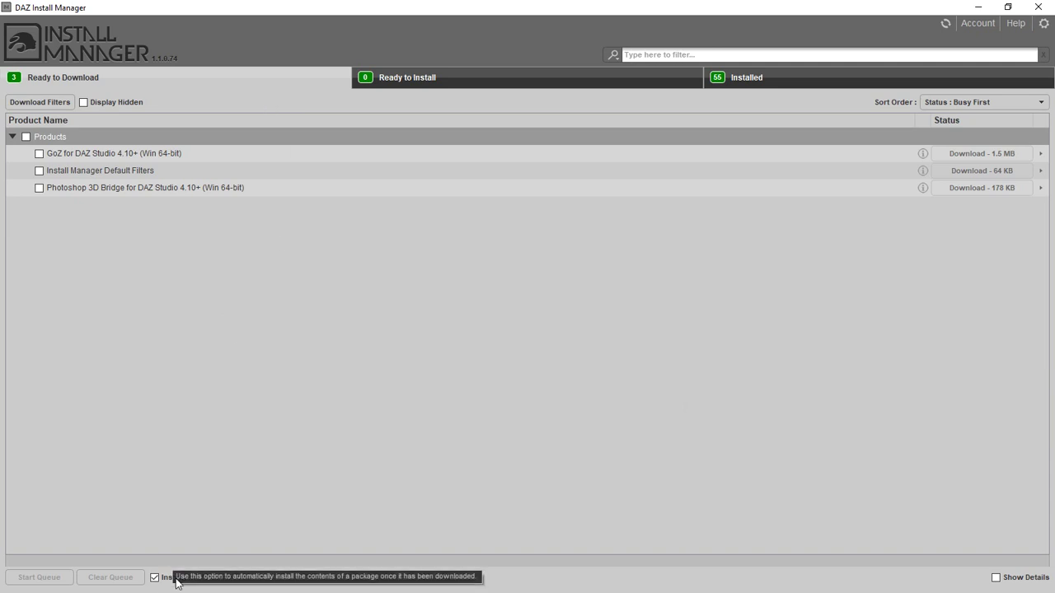
left_click(427, 81)
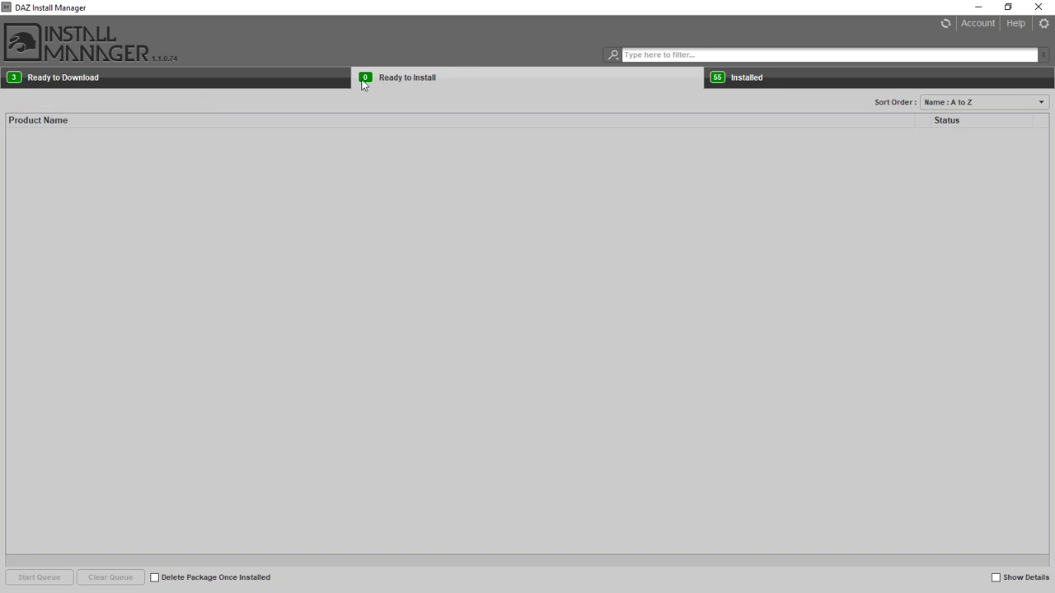
Review the list of installed products, including the Genesis 3 Starter Essentials Male and Female packages.
left_click(804, 75)
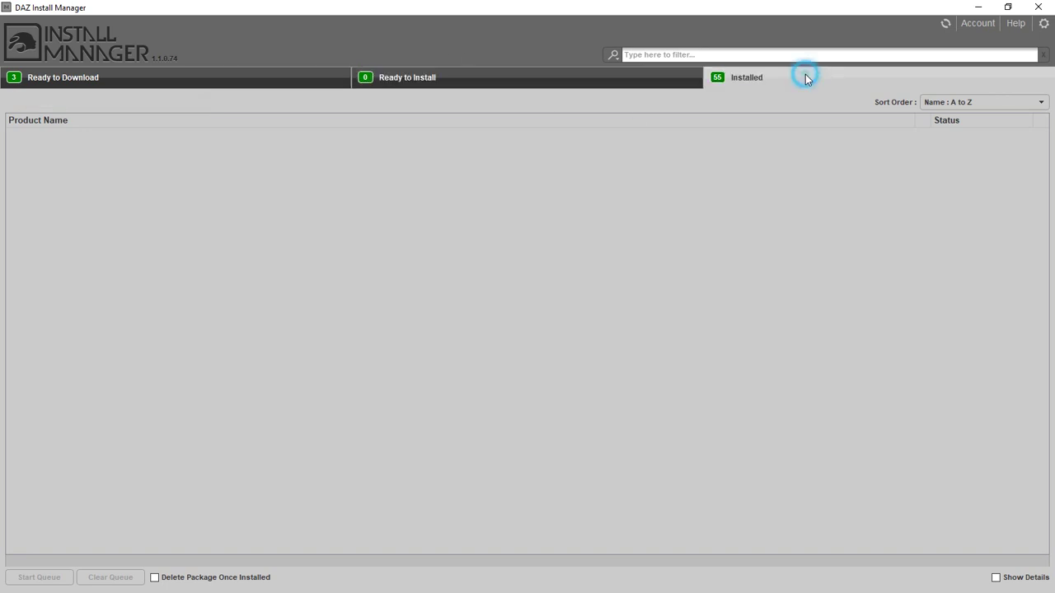
scroll(498, 151, "down", 5)
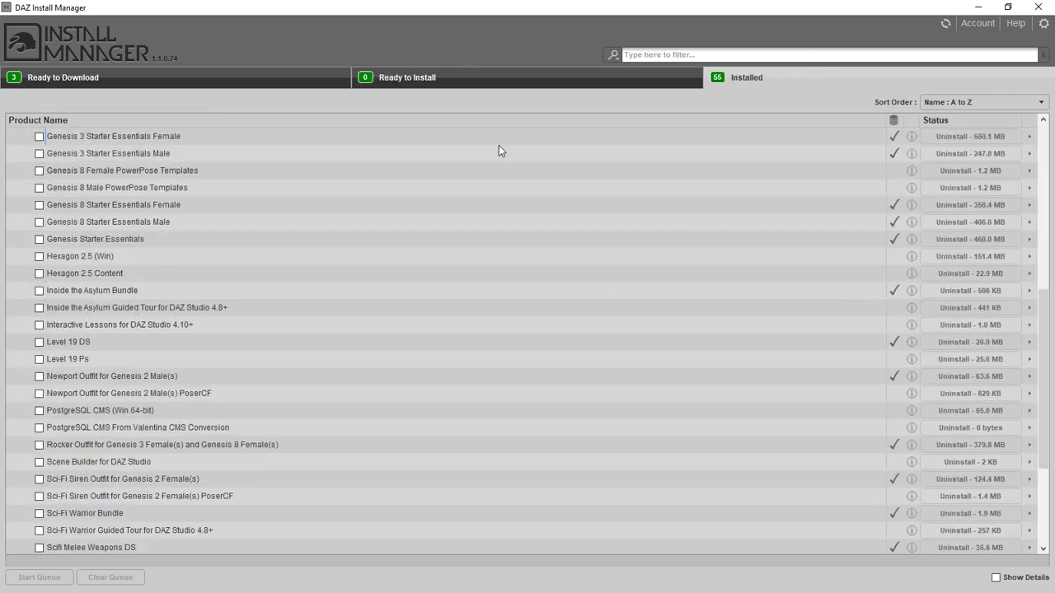
scroll(511, 219, "up", 10)
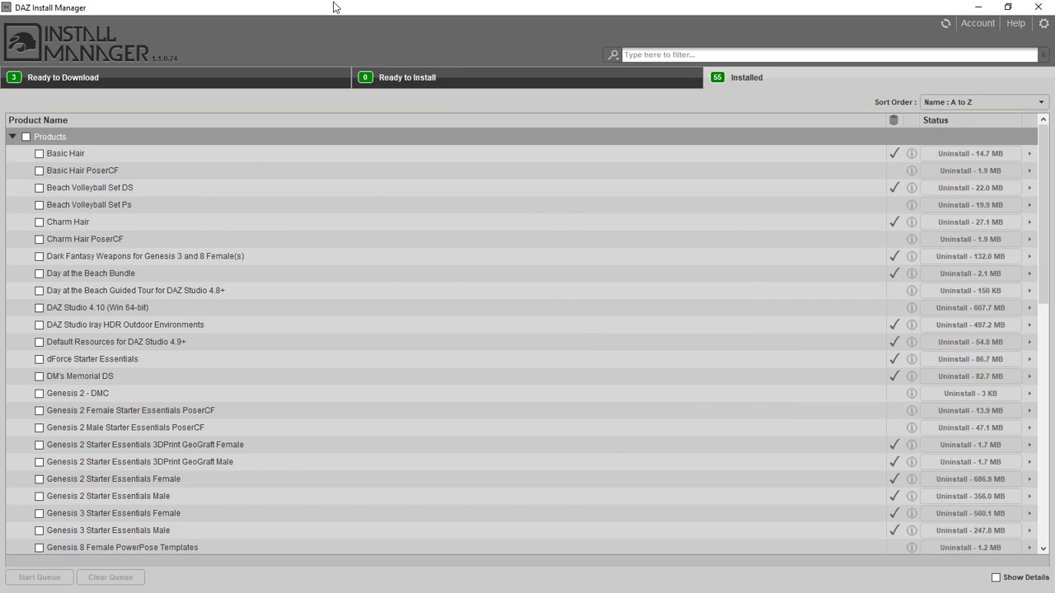
scroll(322, 330, "down", 3)
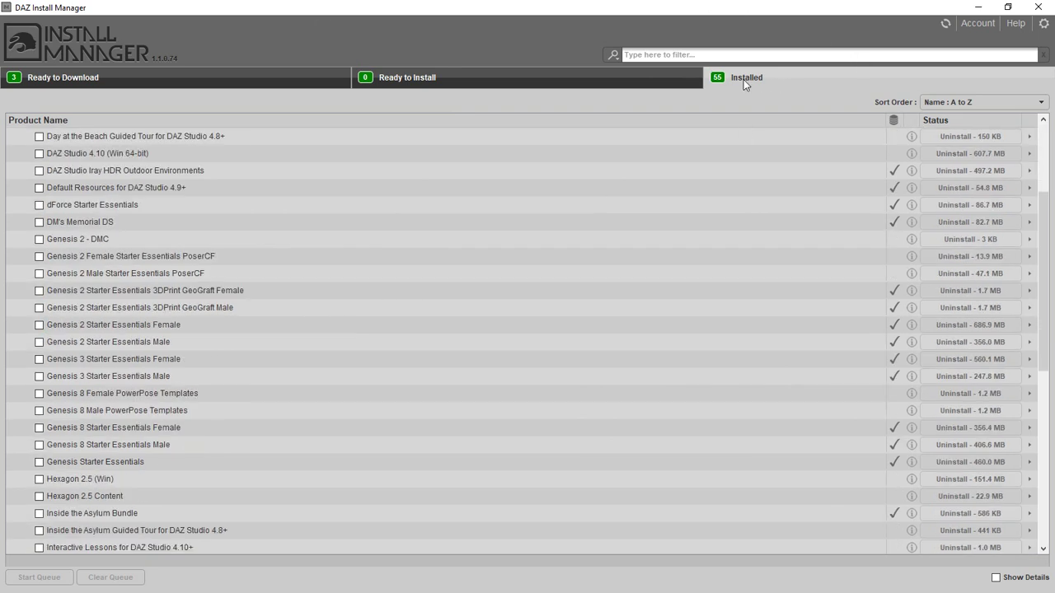
scroll(579, 258, "down", 2)
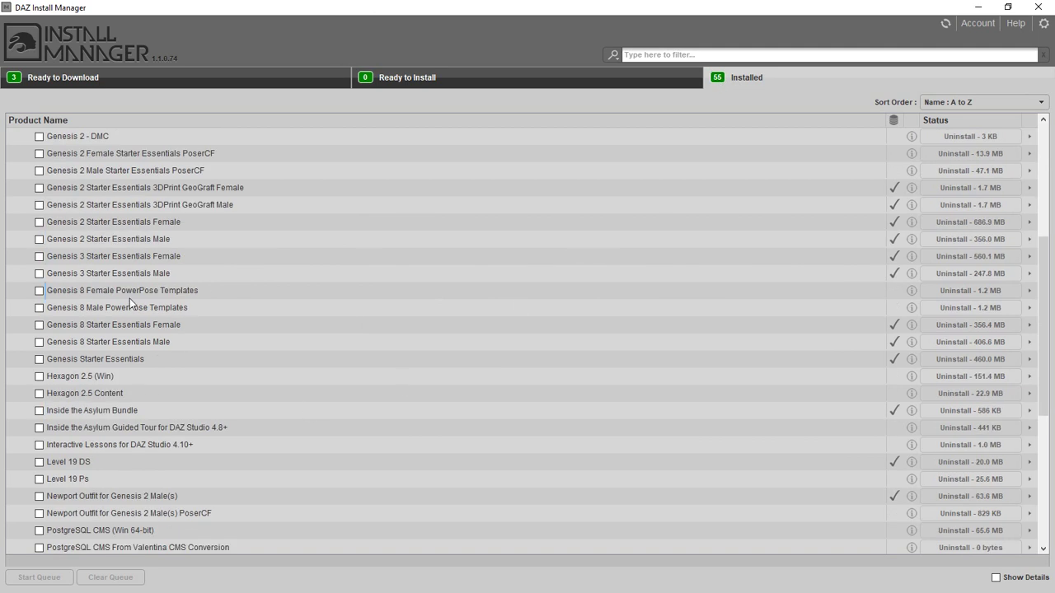
left_click(117, 276)
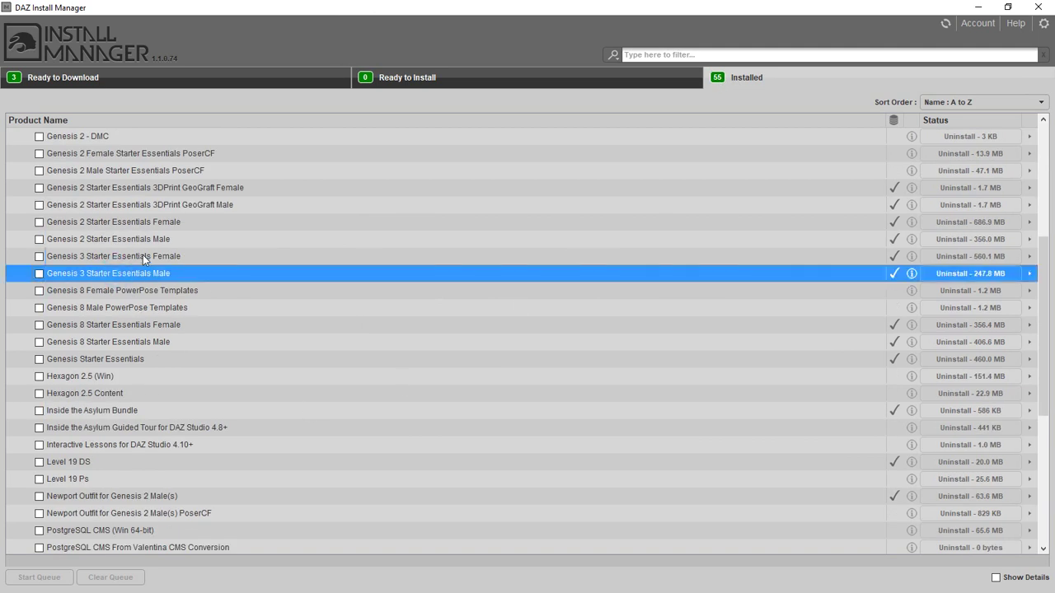
left_click(142, 256)
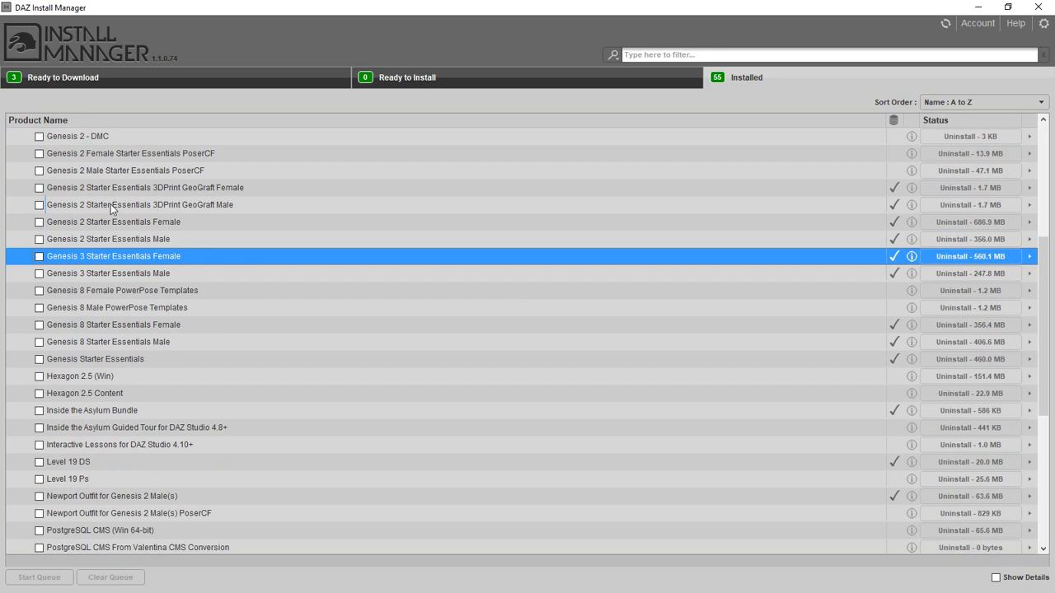
scroll(356, 247, "up", 2)
scroll(356, 248, "up", 2)
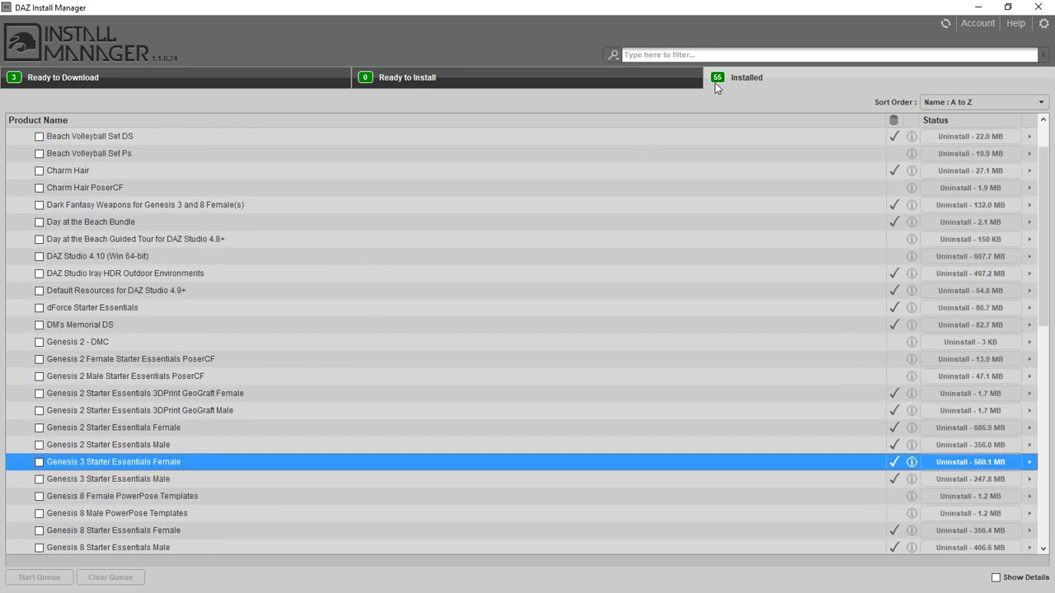
scroll(244, 311, "up", 1)
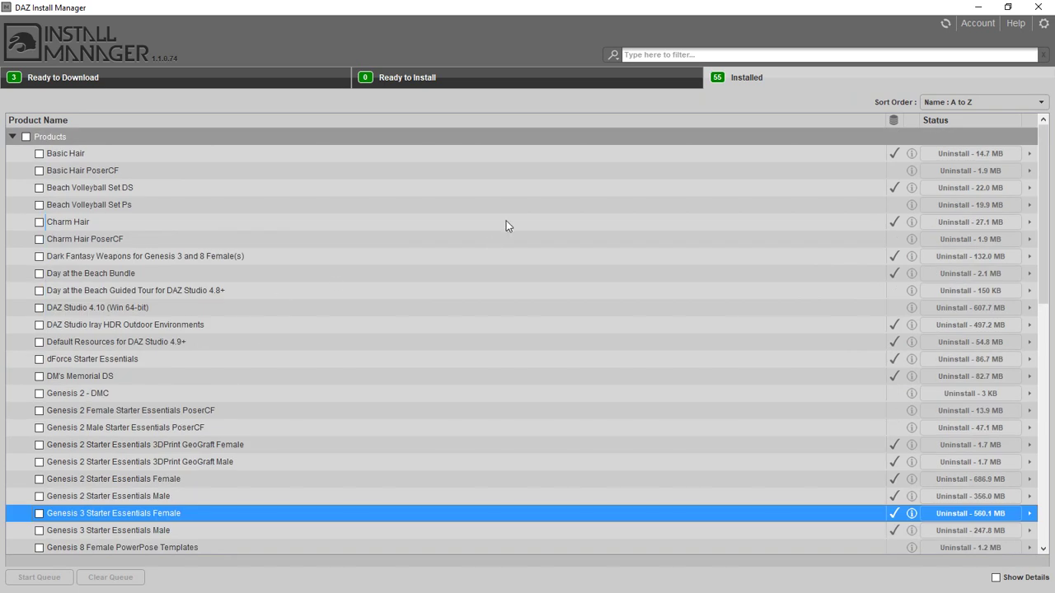
Examine the Hexagon 2.5 (Win) and Hexagon 2.5 Content entries and the remaining installed packages through the end of the list.
scroll(336, 221, "down", 5)
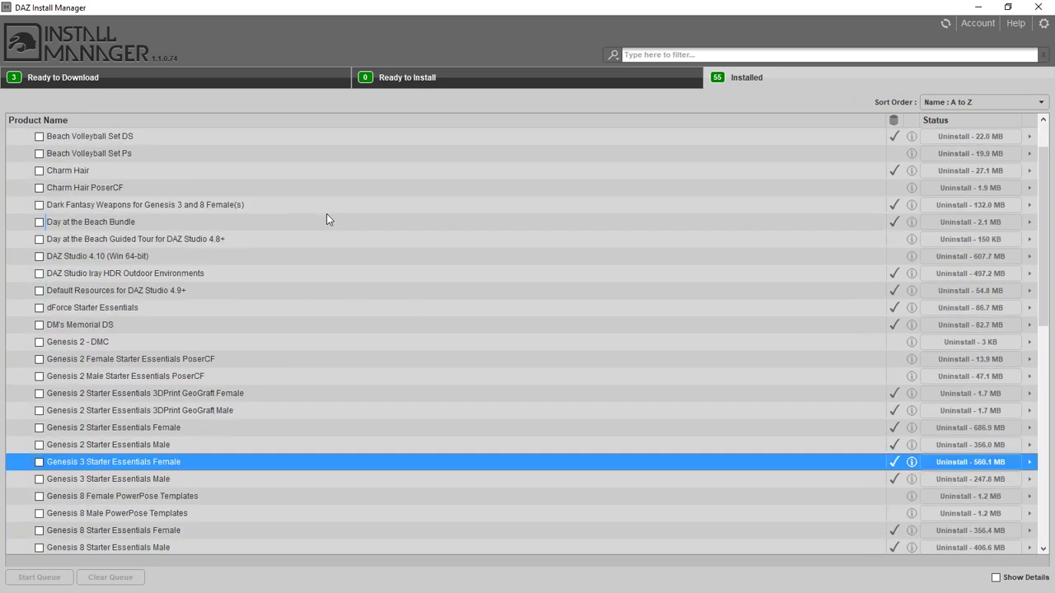
scroll(511, 219, "down", 2)
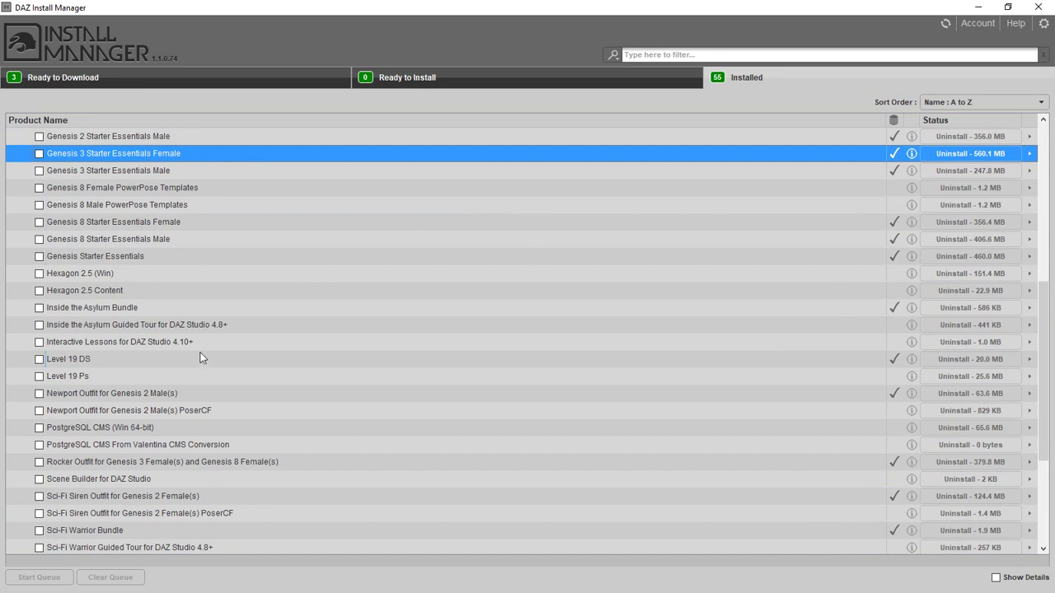
left_click(85, 274)
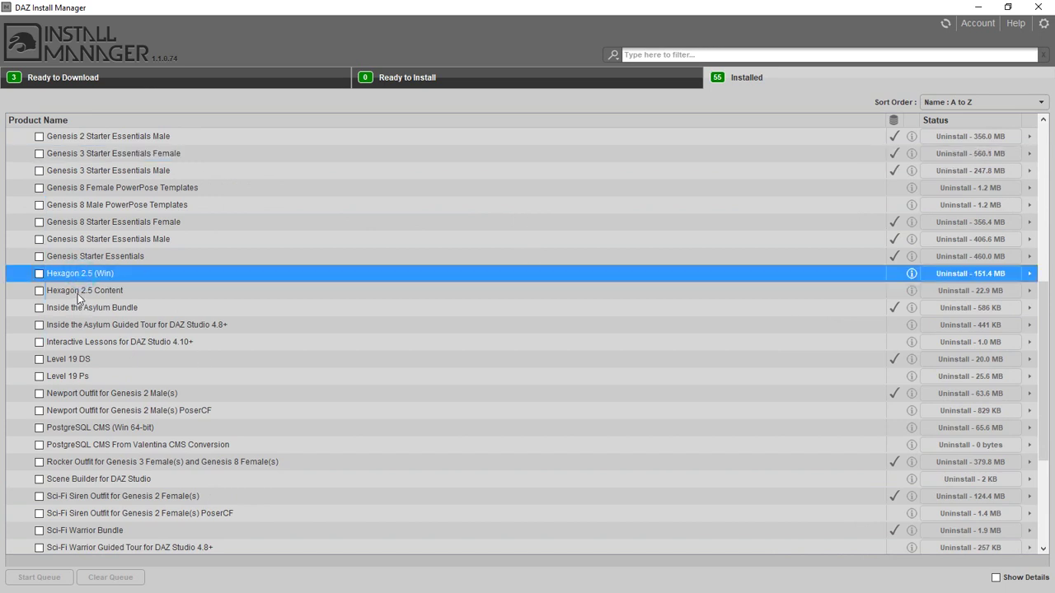
left_click(79, 293)
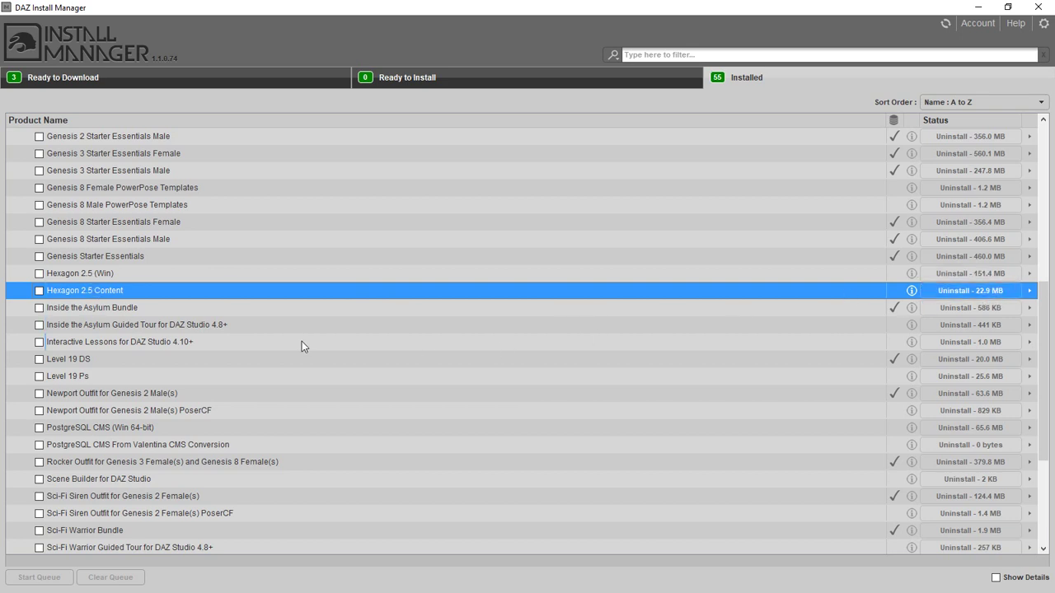
scroll(362, 348, "down", 4)
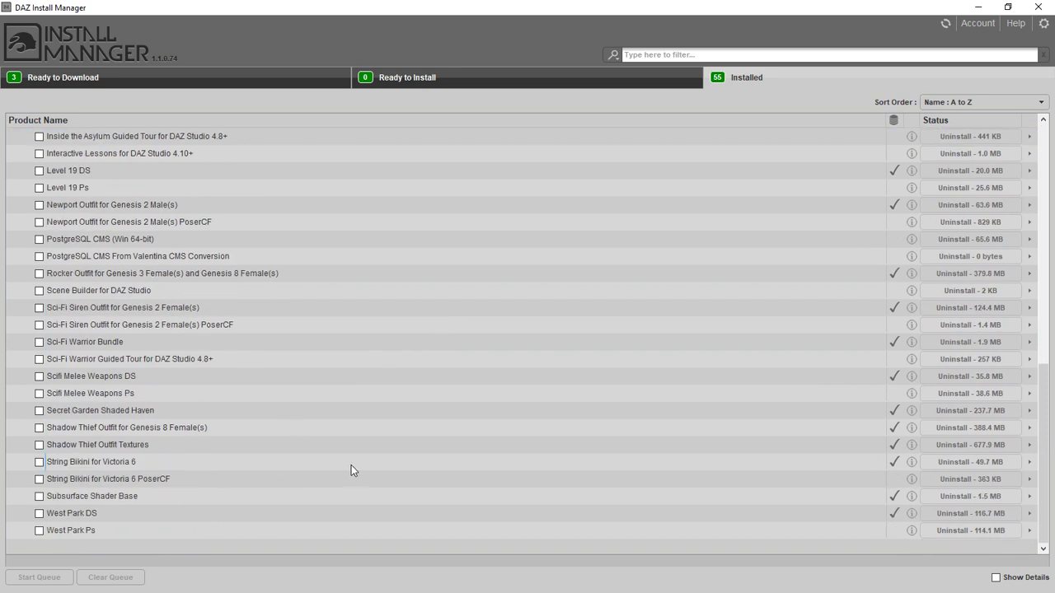
scroll(441, 402, "up", 1)
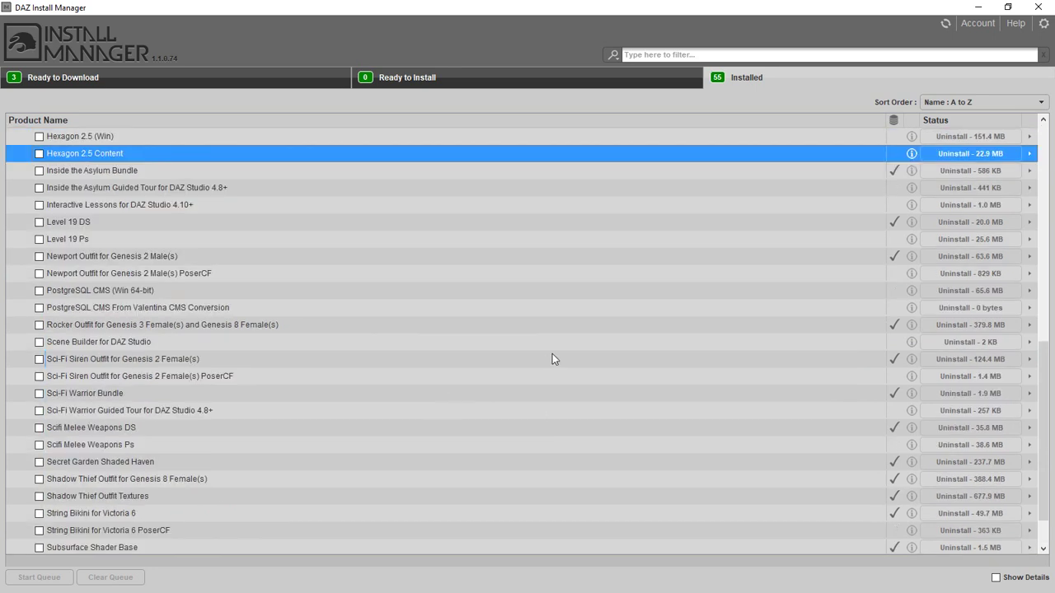
scroll(552, 359, "up", 10)
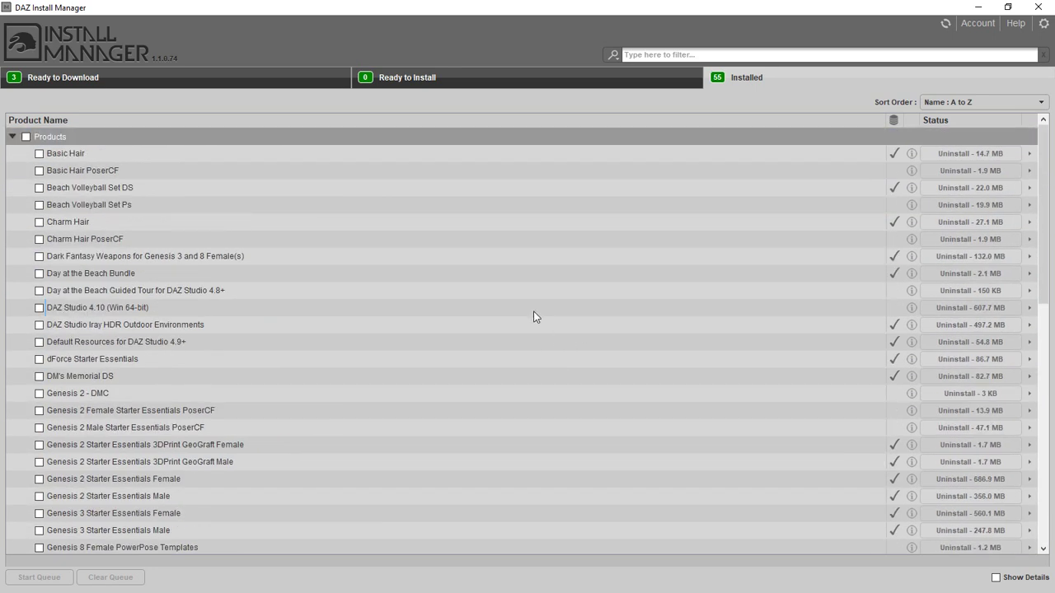